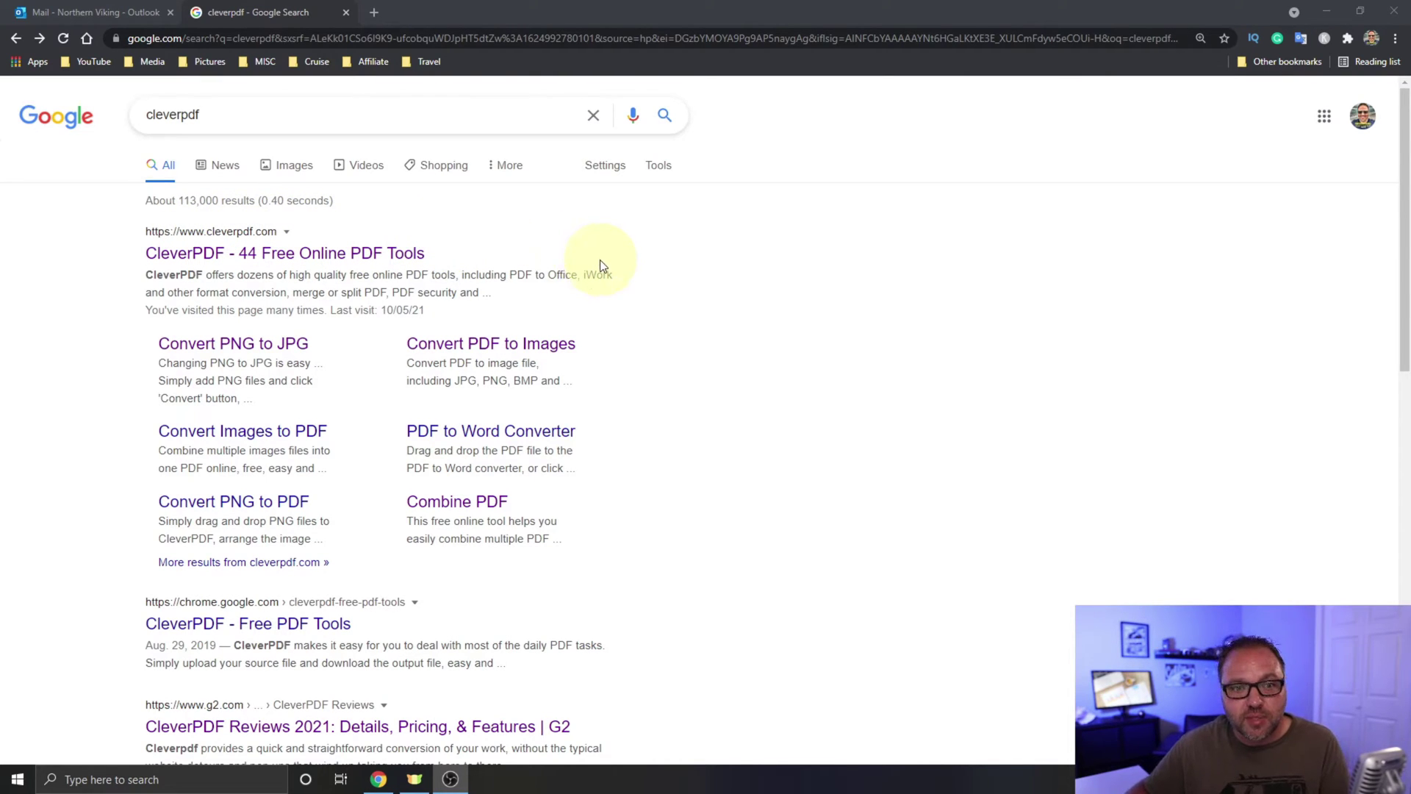
Go to the CleverPDF site from the search results and open its PDF to PPTX converter.
{"action": "left_click", "coordinate": [341, 252]}
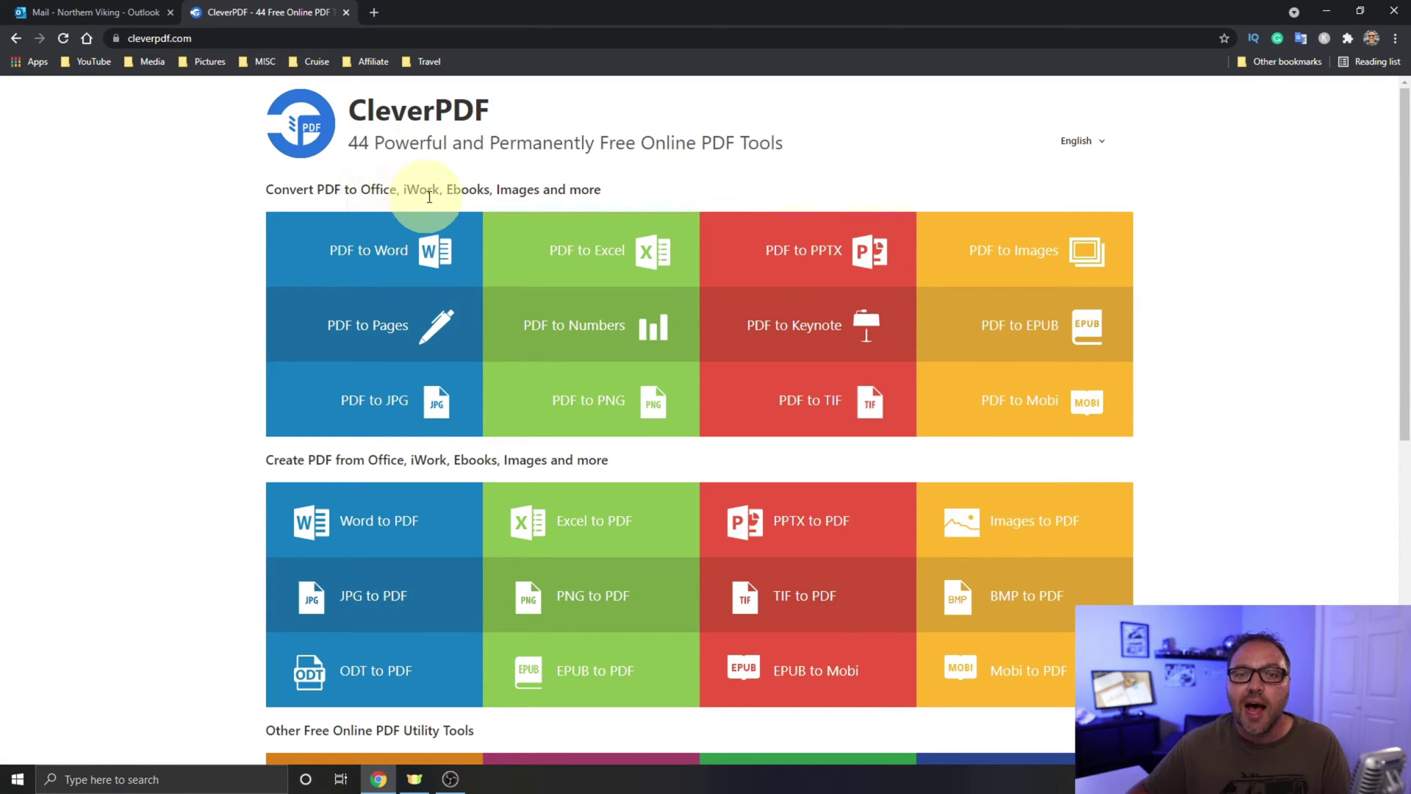
{"action": "left_click", "coordinate": [812, 259]}
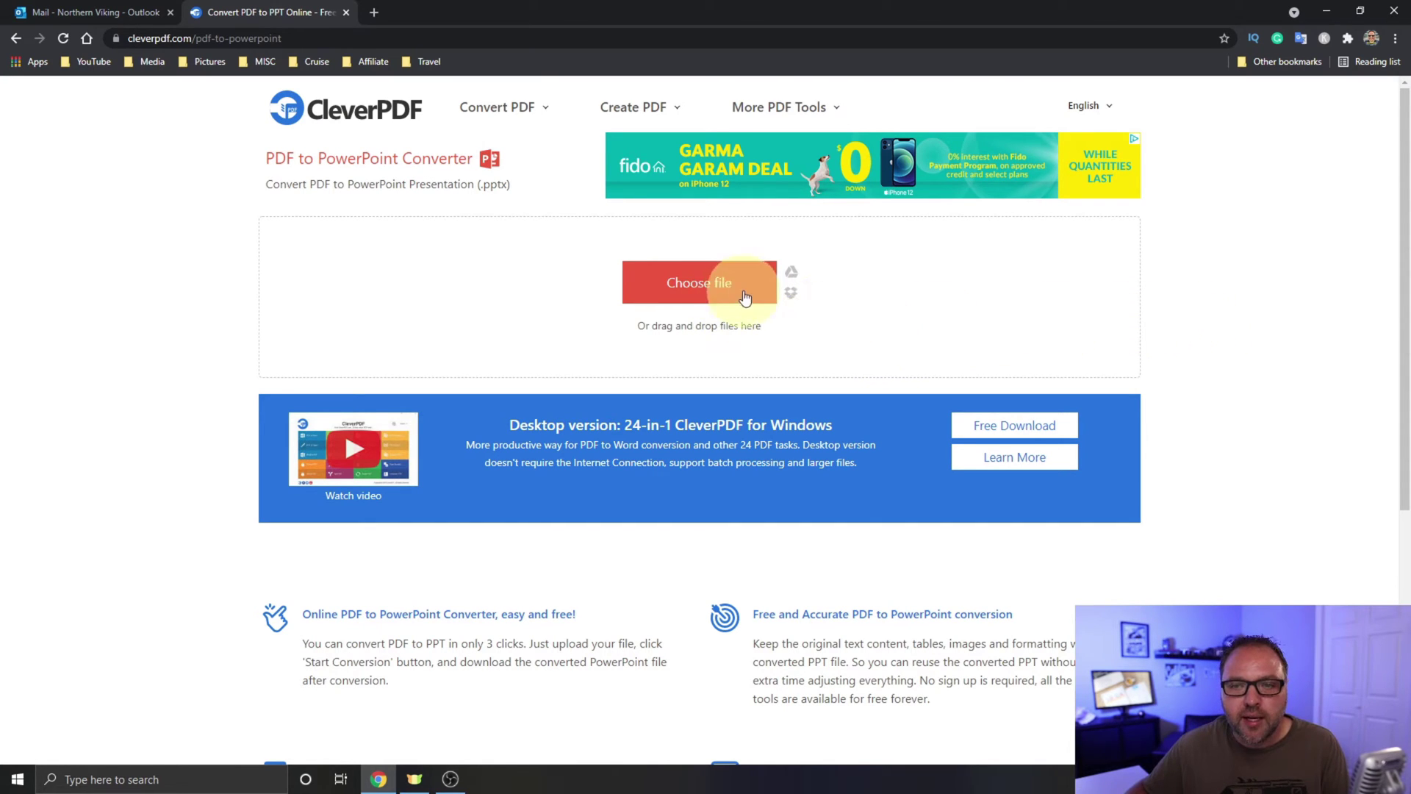
Shrink the Chrome window and open the desktop's 10 Page Document.pdf in Acrobat Reader to preview it.
{"action": "left_click", "coordinate": [694, 289]}
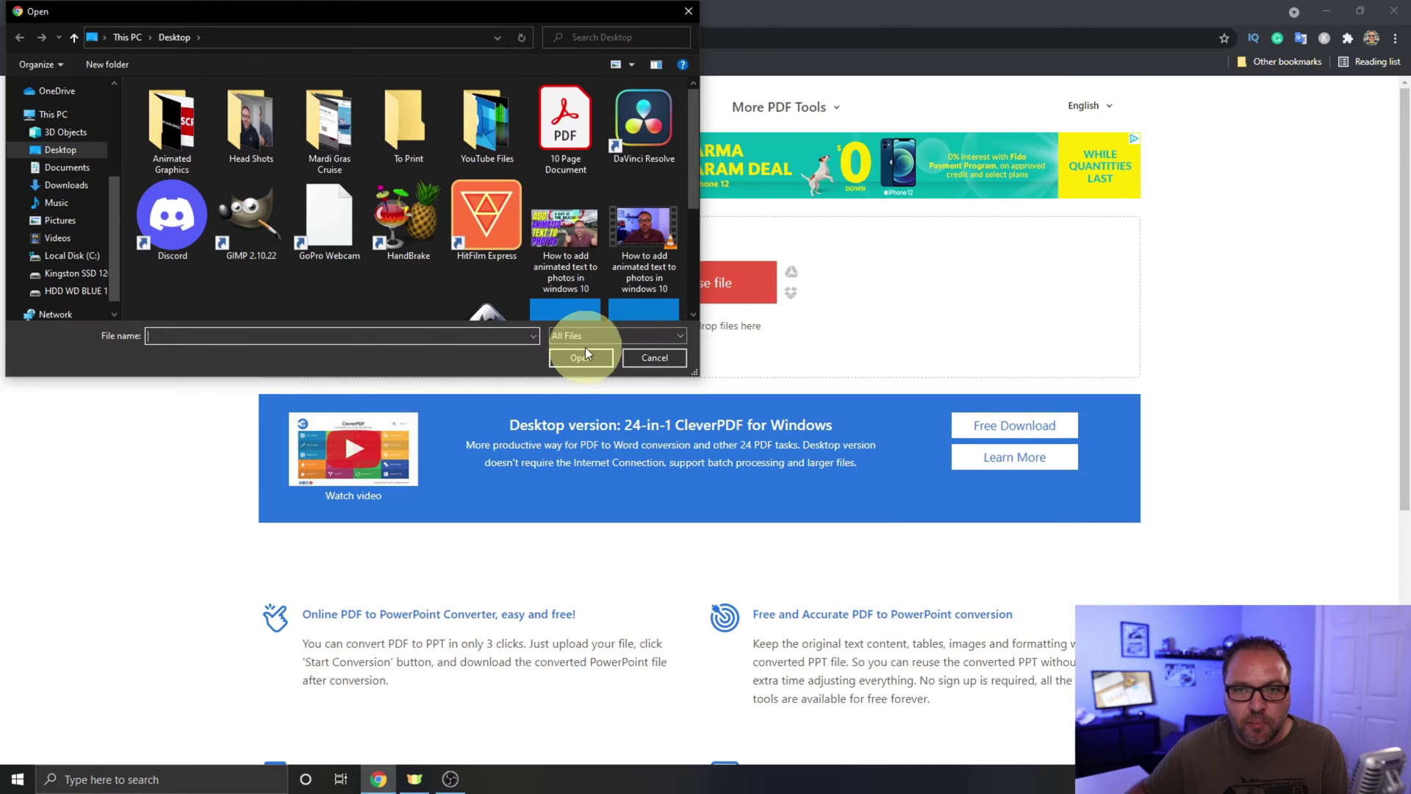
{"action": "left_click", "coordinate": [689, 13]}
{"action": "left_click_drag", "start_coordinate": [531, 15], "coordinate": [584, 36]}
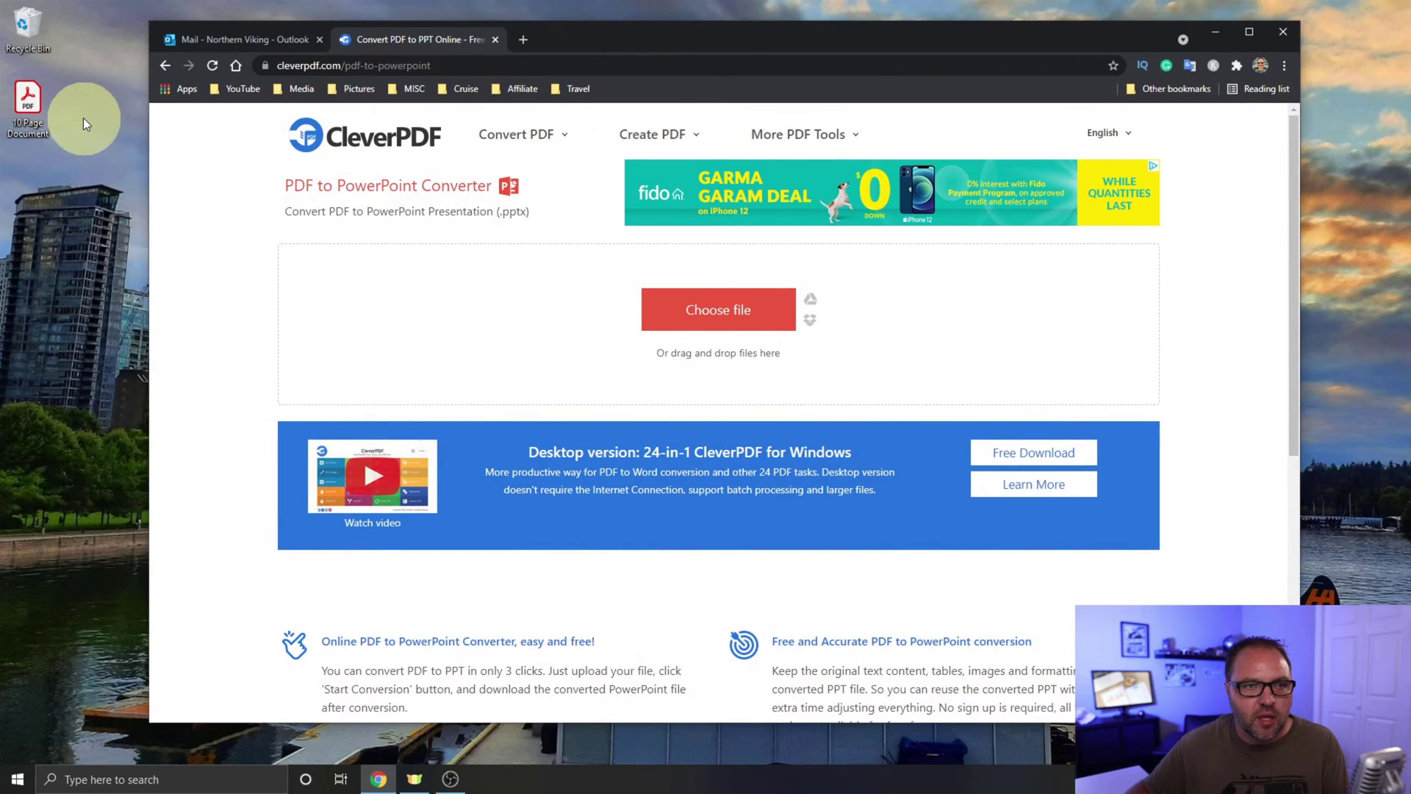
{"action": "double_click", "coordinate": [34, 100]}
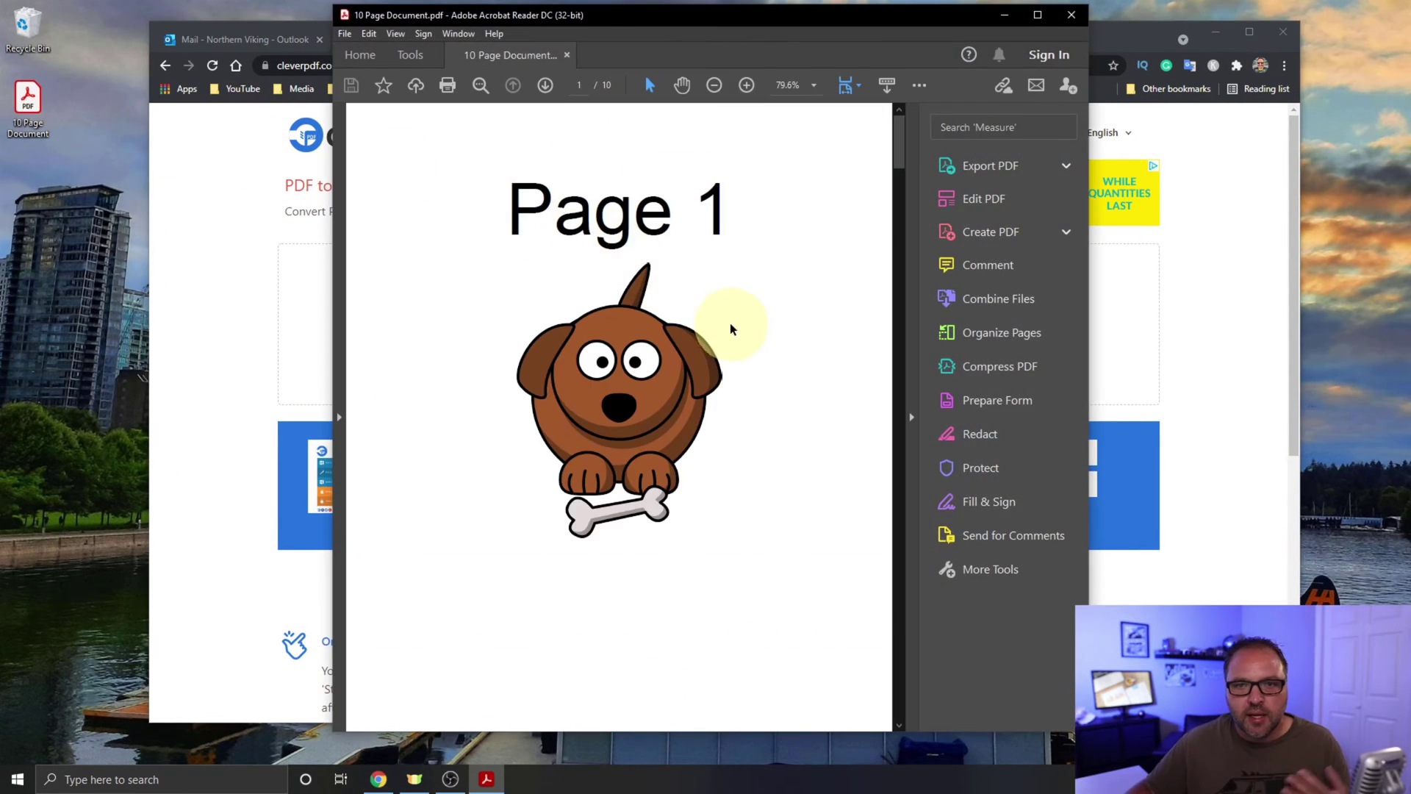
{"action": "scroll", "coordinate": [764, 315], "scroll_direction": "down", "scroll_amount": 10}
{"action": "scroll", "coordinate": [763, 314], "scroll_direction": "down", "scroll_amount": 12}
{"action": "scroll", "coordinate": [761, 312], "scroll_direction": "down", "scroll_amount": 12}
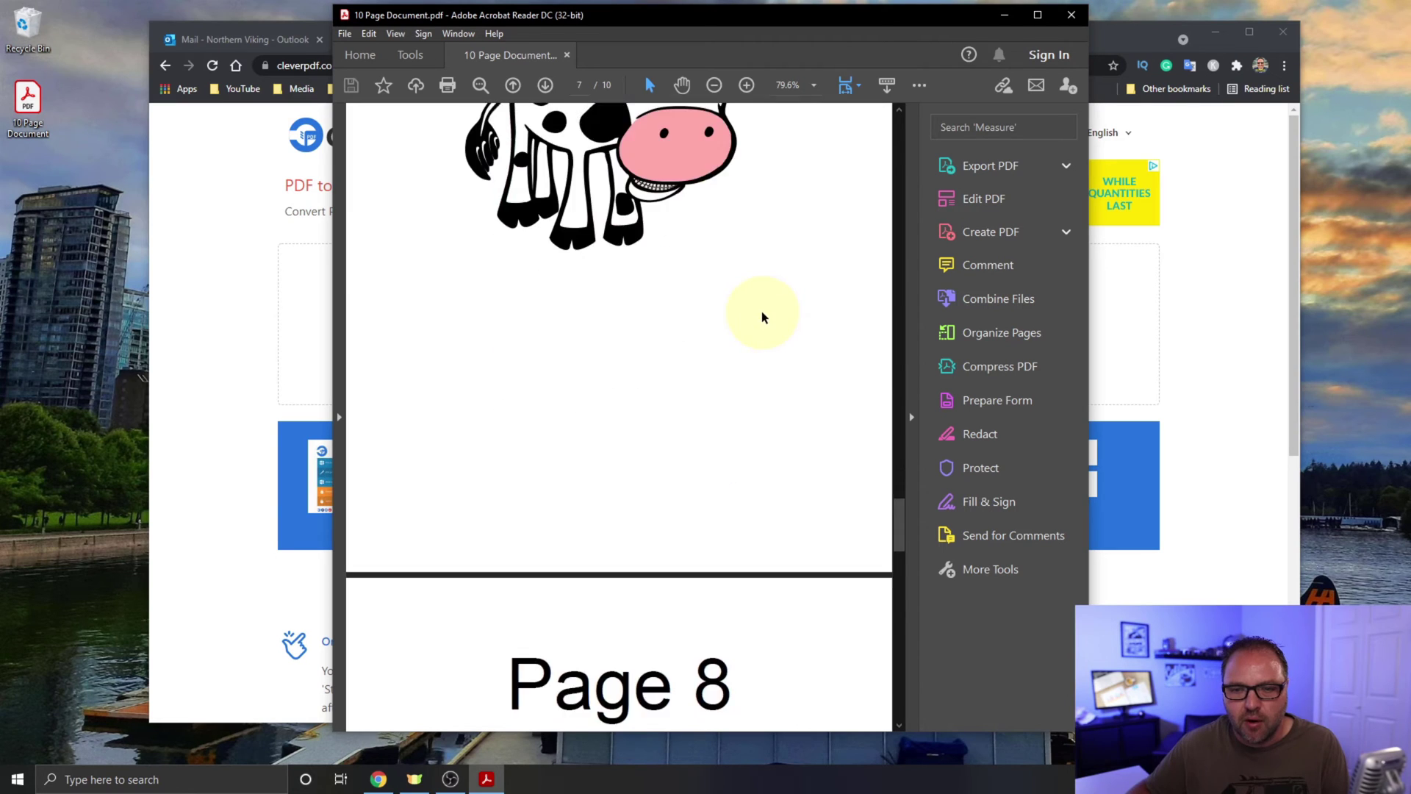
{"action": "scroll", "coordinate": [762, 317], "scroll_direction": "down", "scroll_amount": 12}
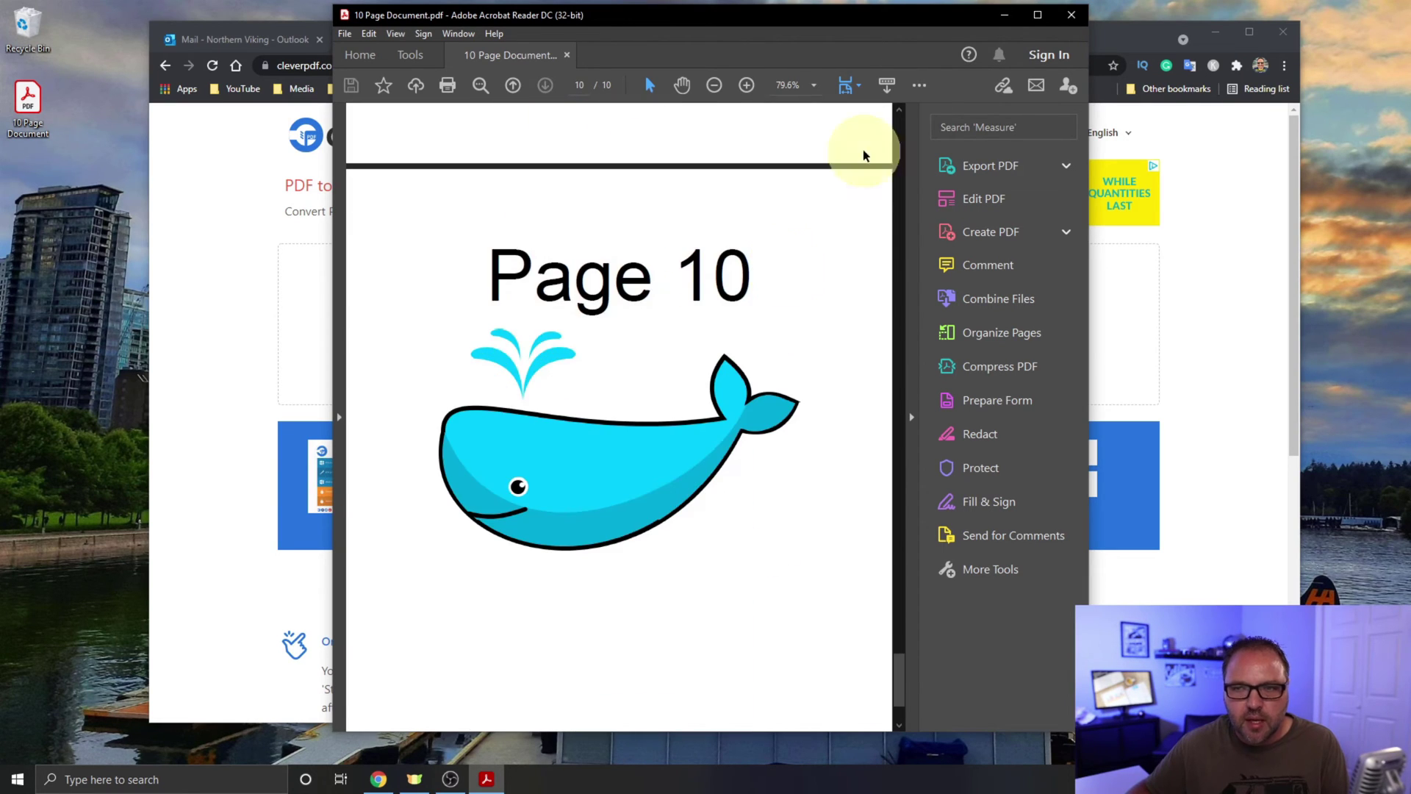
{"action": "left_click", "coordinate": [1071, 14]}
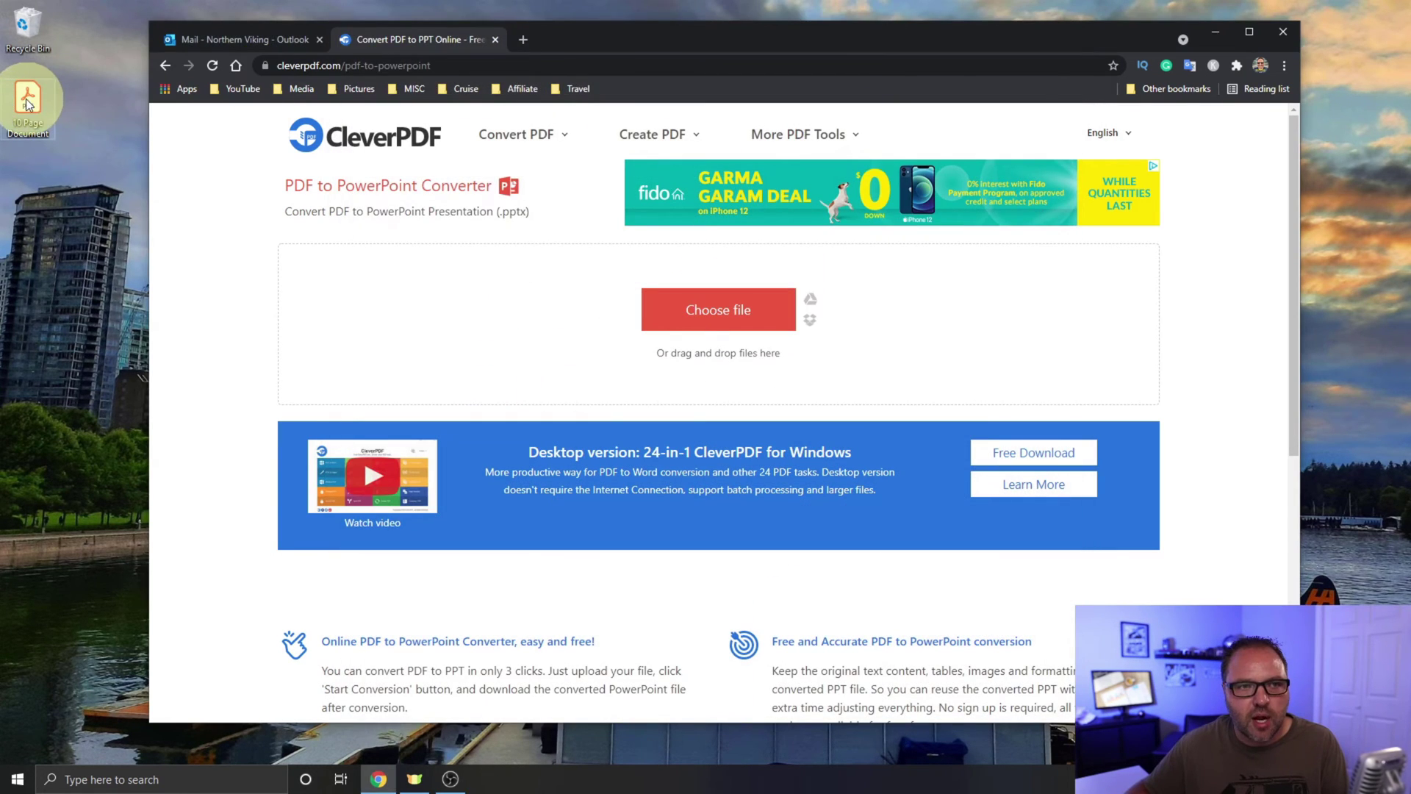
Drop 10 Page Document.pdf onto the converter, maximize Chrome, and start the PDF-to-PowerPoint conversion.
{"action": "left_click_drag", "start_coordinate": [26, 103], "coordinate": [621, 316]}
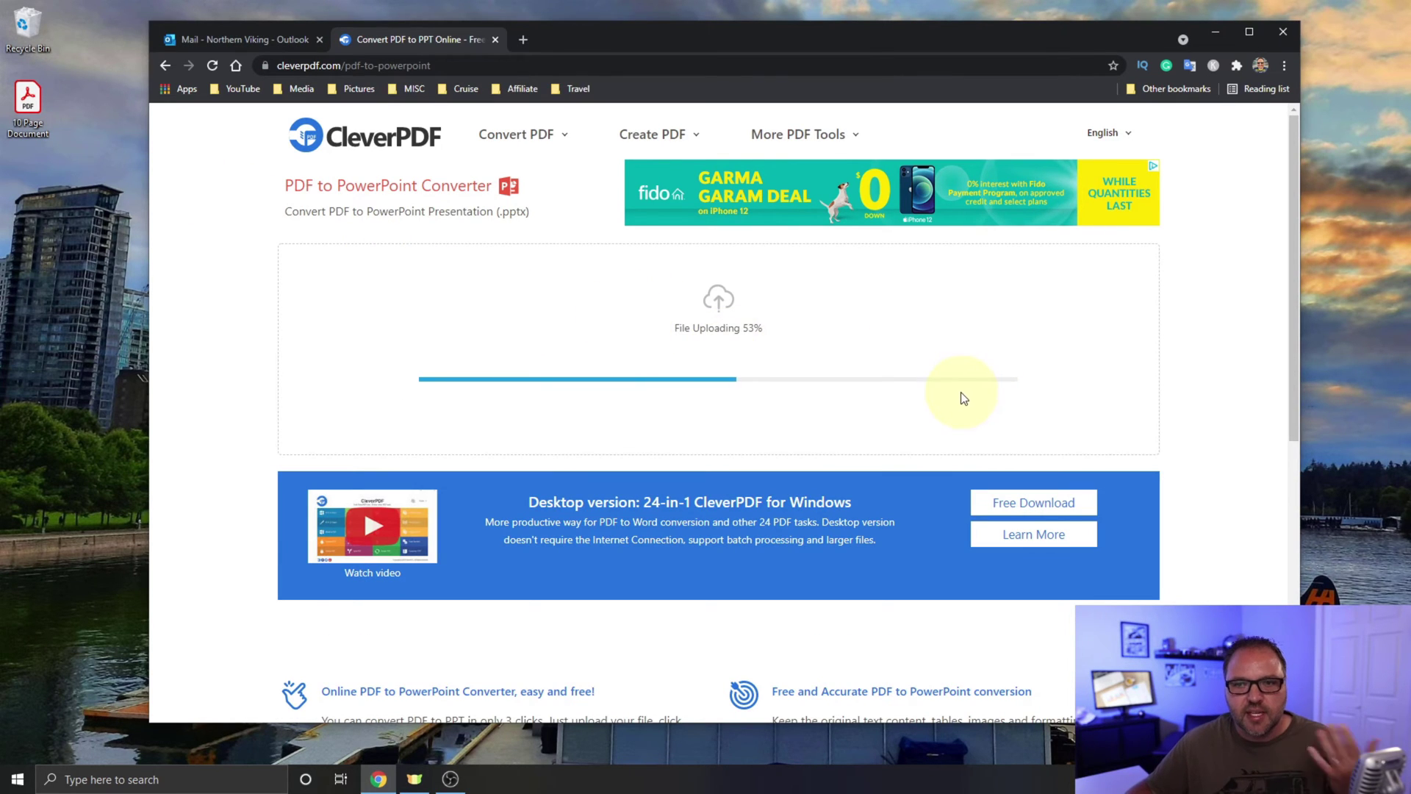
{"action": "left_click", "coordinate": [1249, 32]}
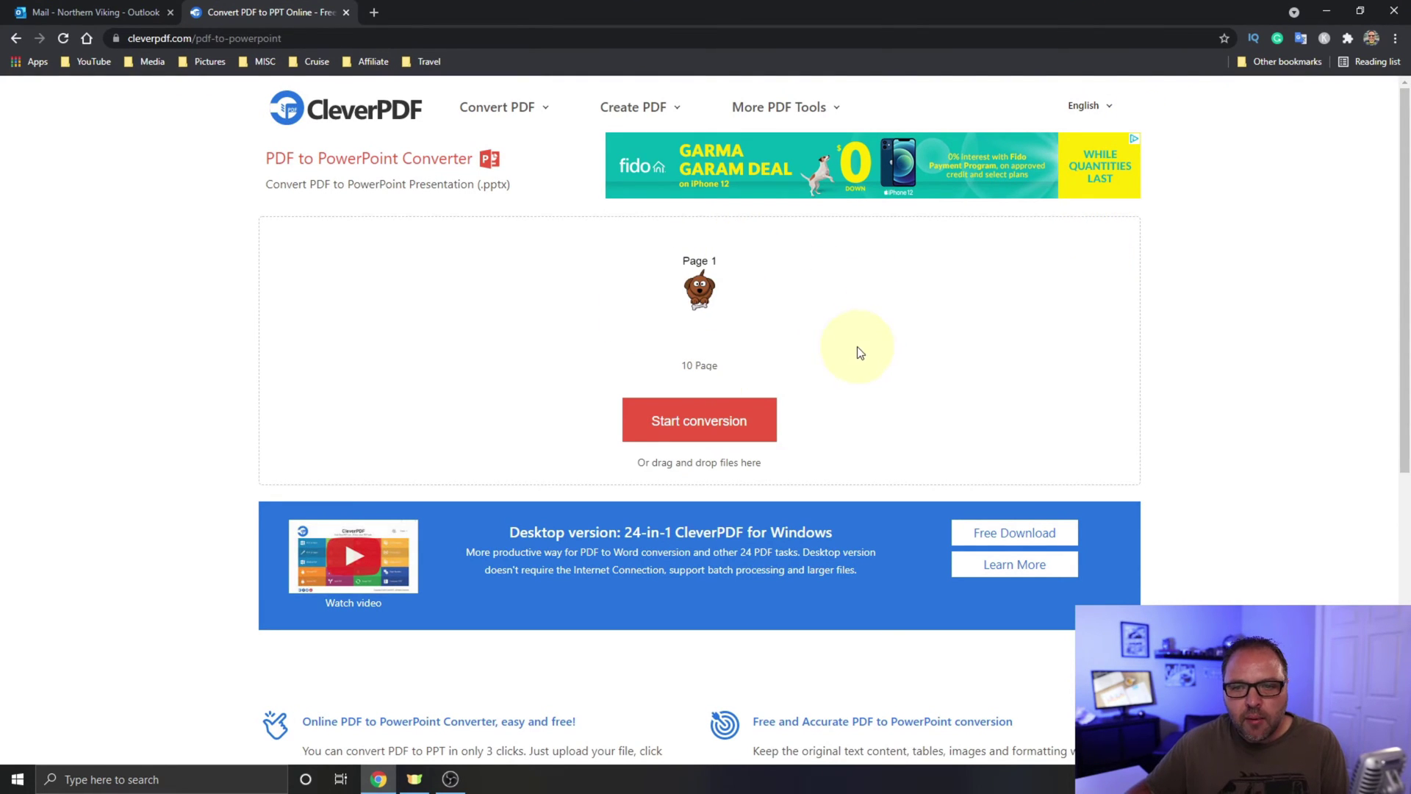
{"action": "left_click", "coordinate": [707, 425]}
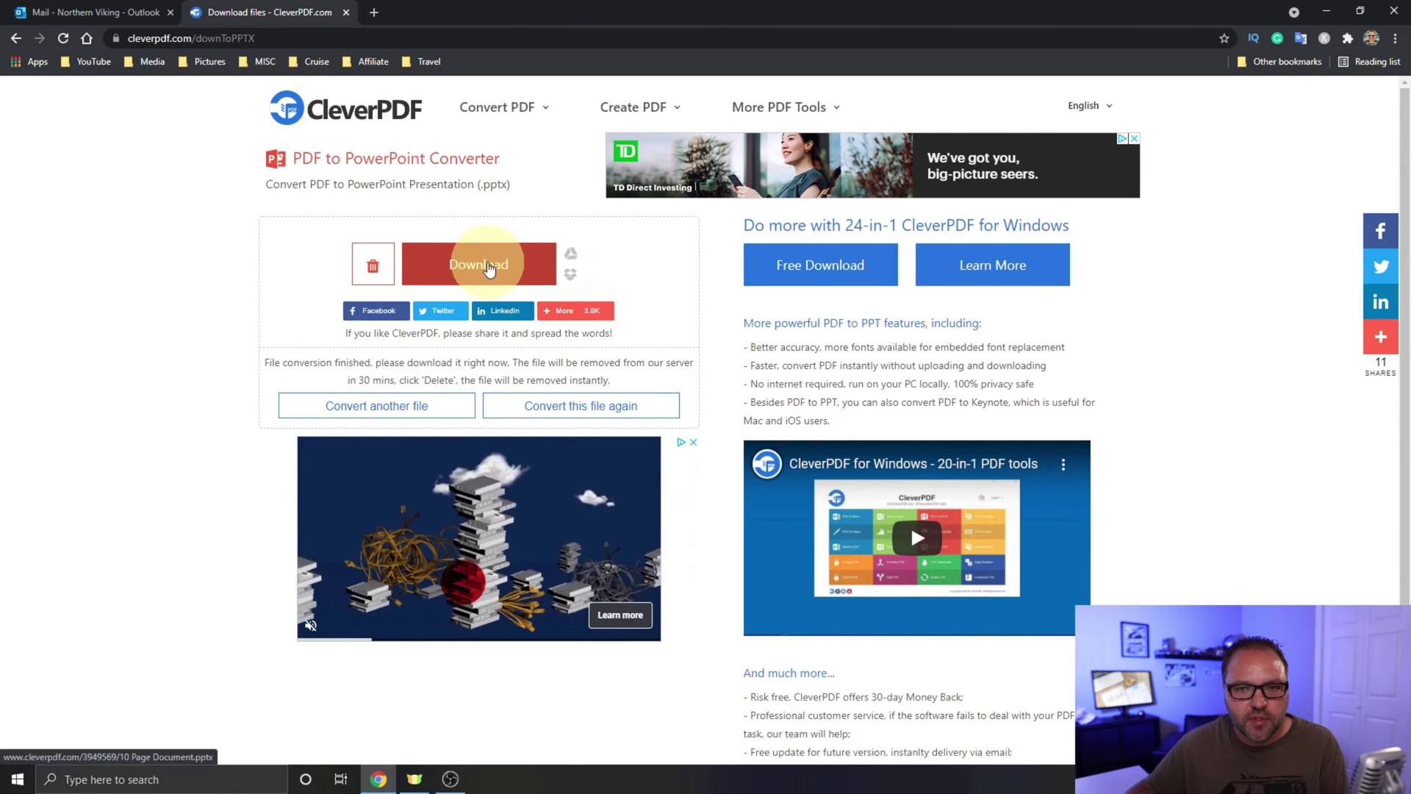
Download 10 Page Document.pptx, then delete the uploaded and converted files from CleverPDF's server.
{"action": "left_click", "coordinate": [488, 269]}
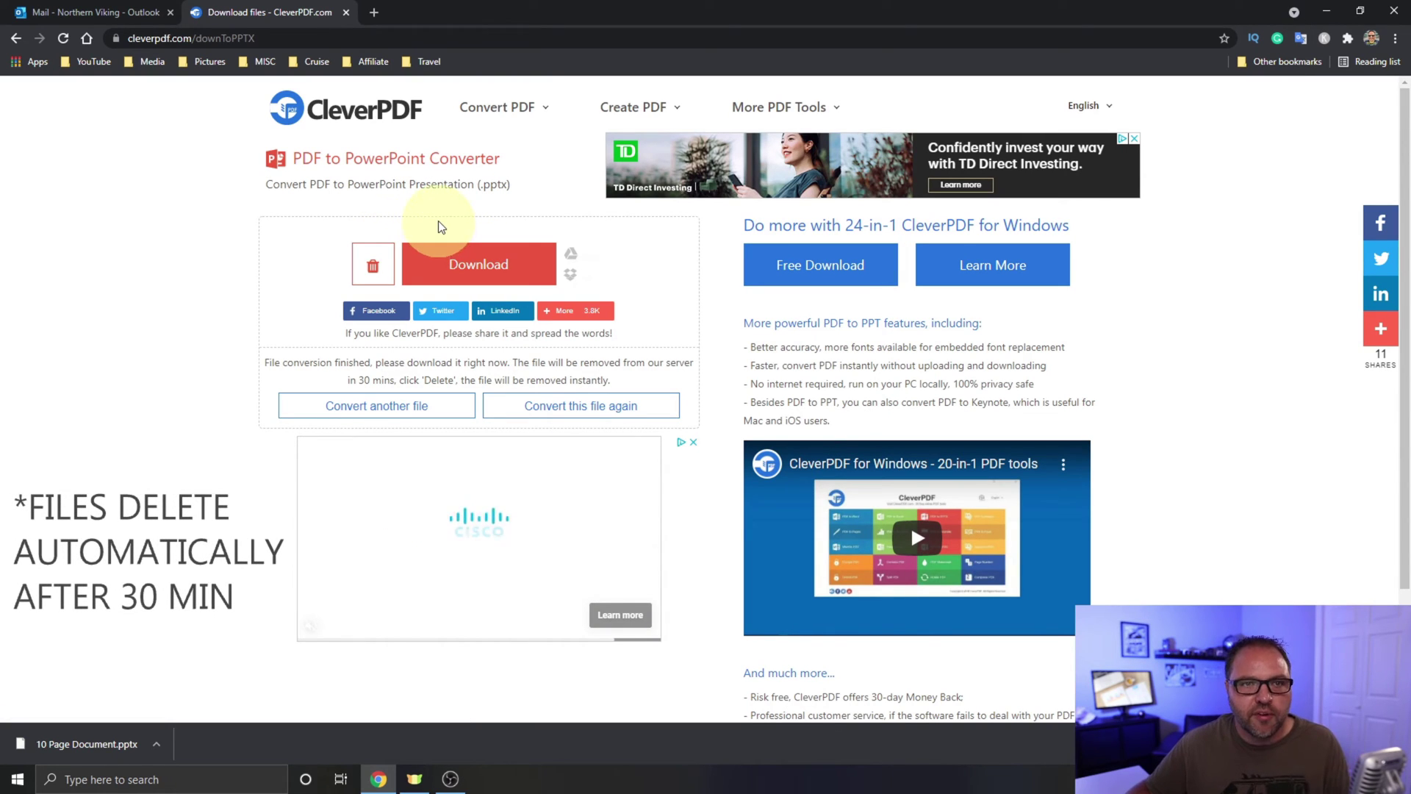
{"action": "left_click", "coordinate": [374, 266]}
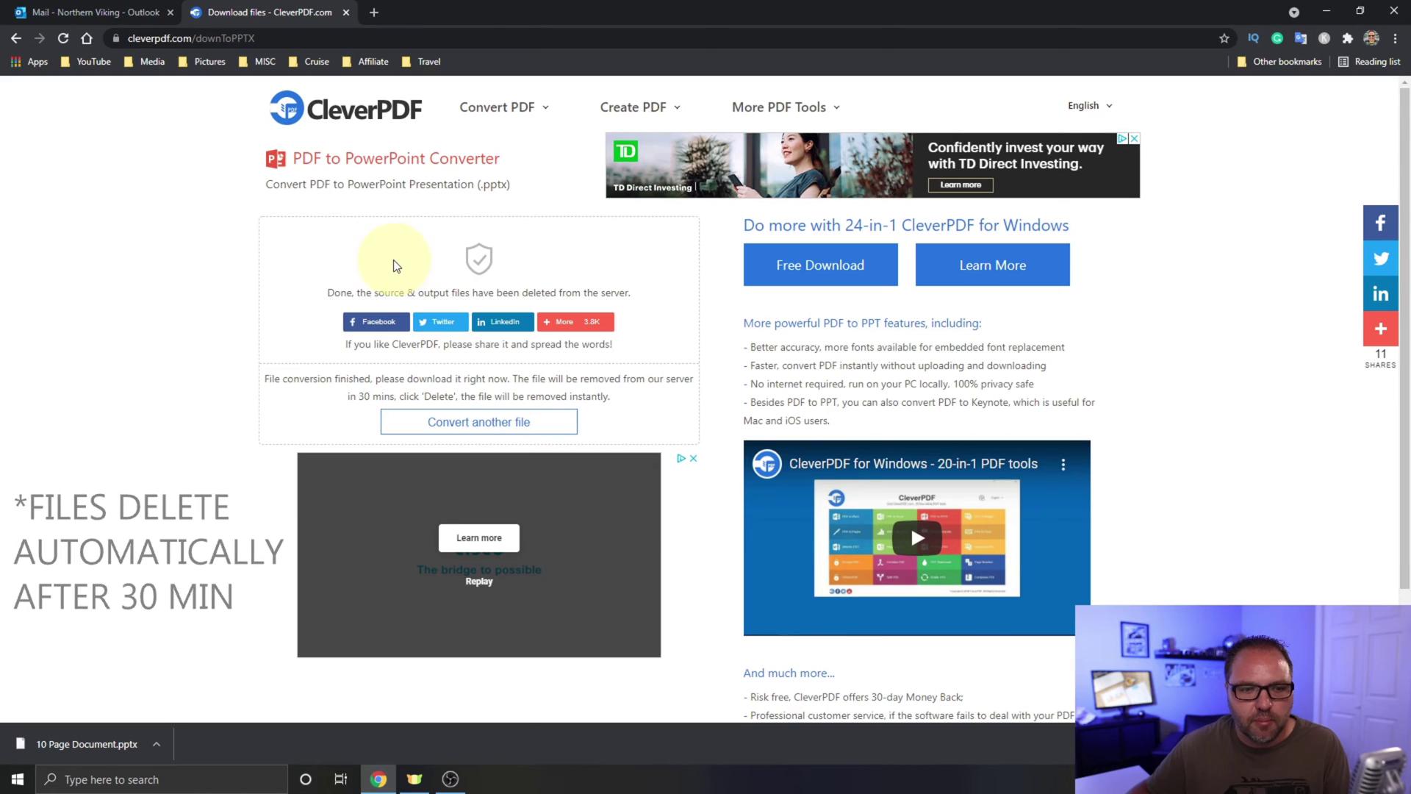
{"action": "left_click", "coordinate": [133, 12]}
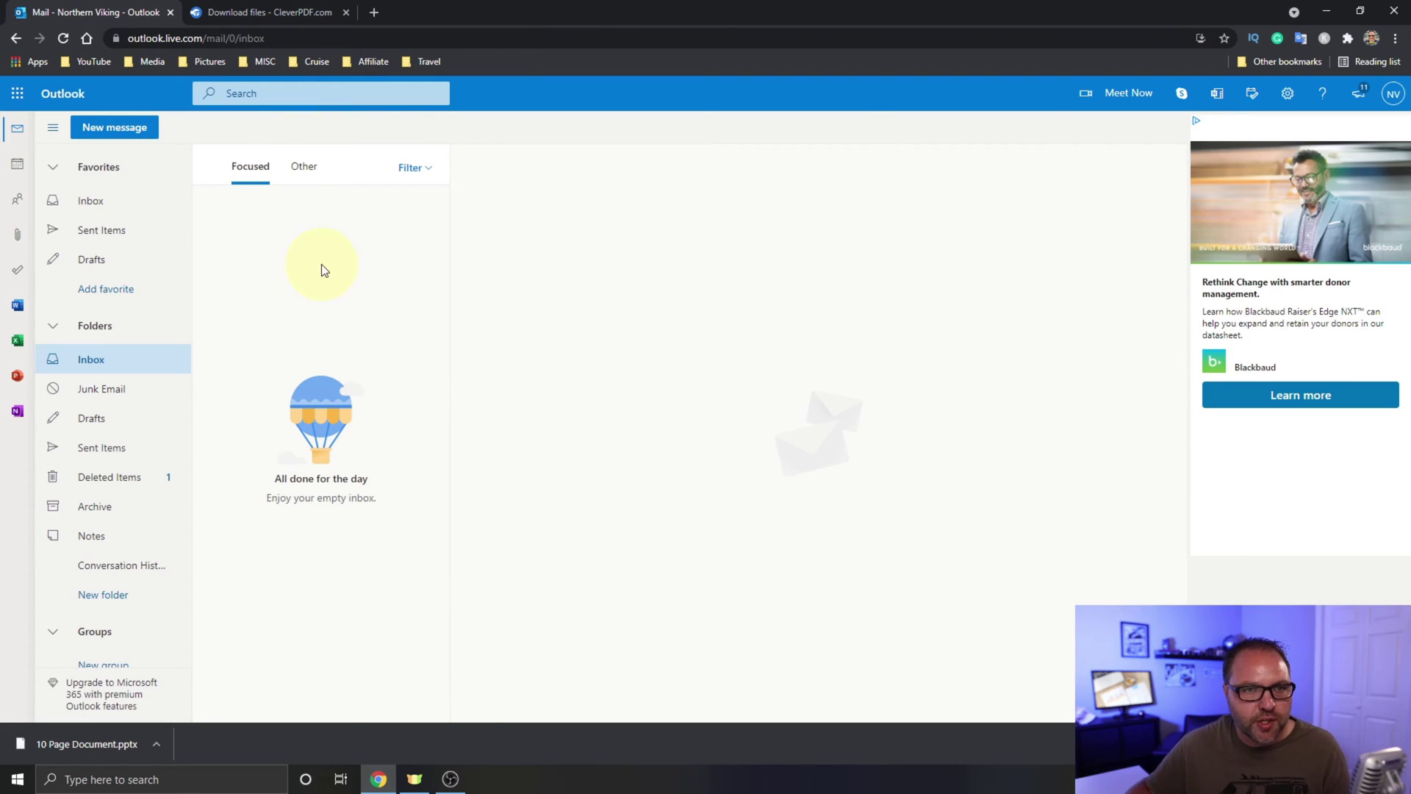
Open PowerPoint Online, save the pptx to the desktop, and upload 10 Page Document.pptx to OneDrive.
{"action": "left_click", "coordinate": [18, 377]}
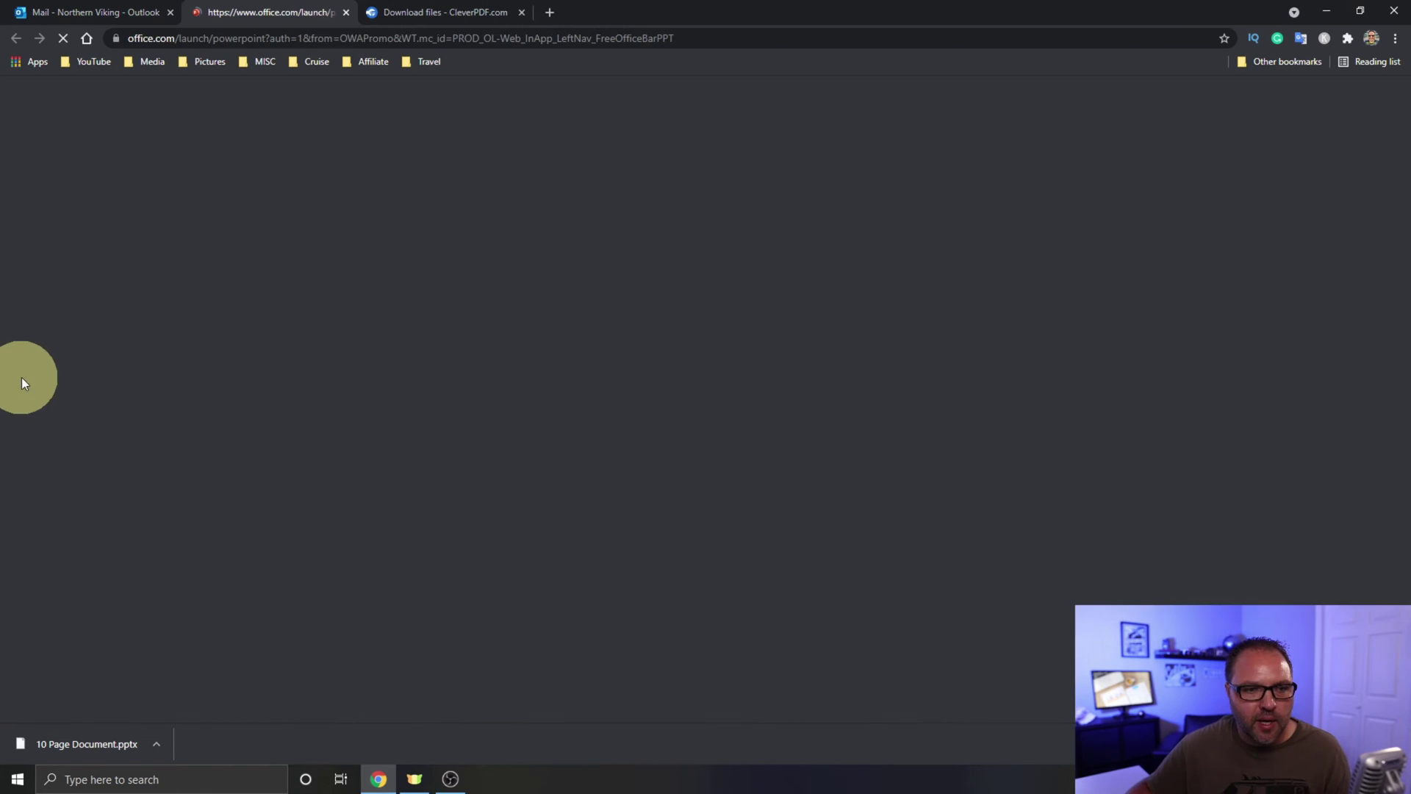
{"action": "left_click_drag", "start_coordinate": [756, 6], "coordinate": [860, 32]}
{"action": "left_click_drag", "start_coordinate": [382, 686], "coordinate": [94, 231]}
{"action": "left_click_drag", "start_coordinate": [46, 189], "coordinate": [44, 190]}
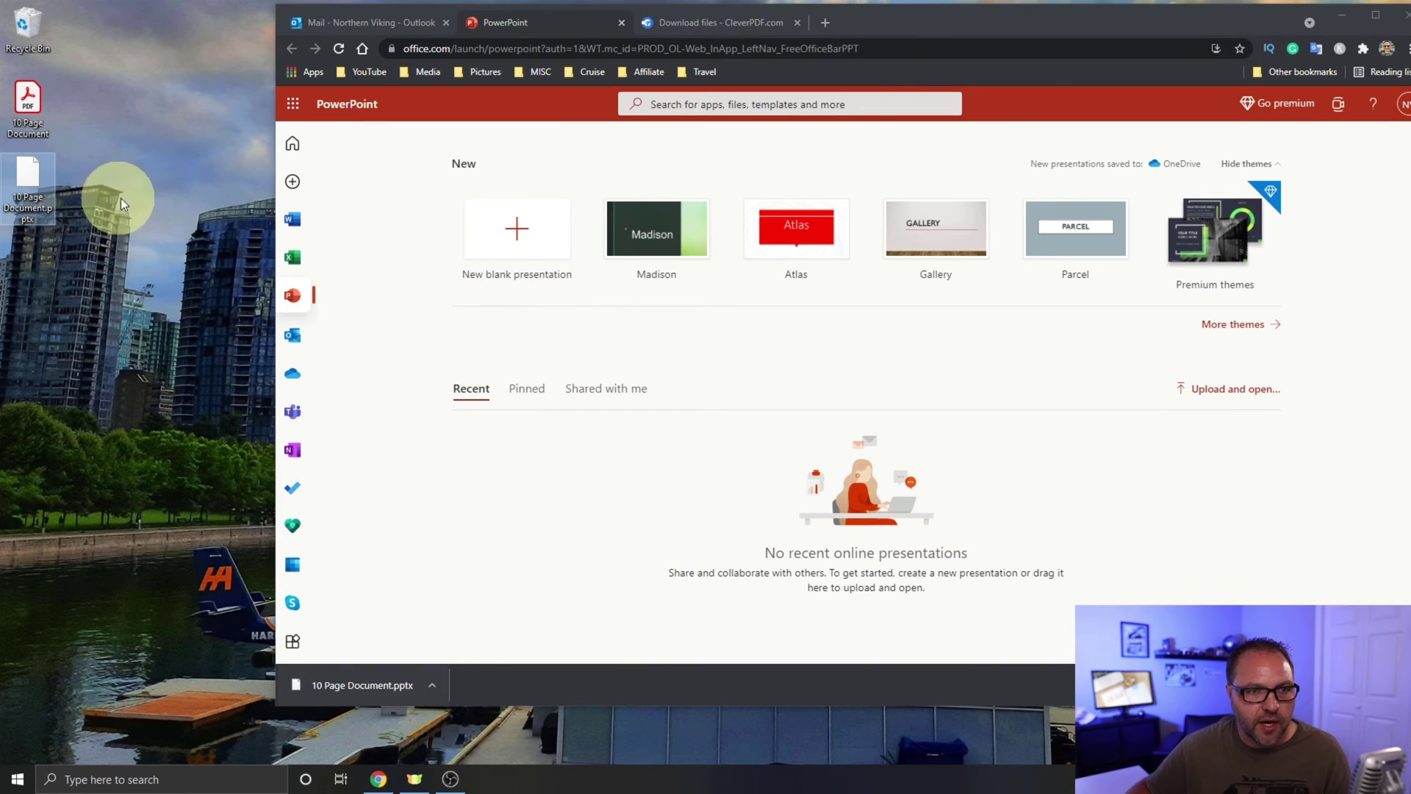
{"action": "left_click_drag", "start_coordinate": [1177, 17], "coordinate": [1110, 46]}
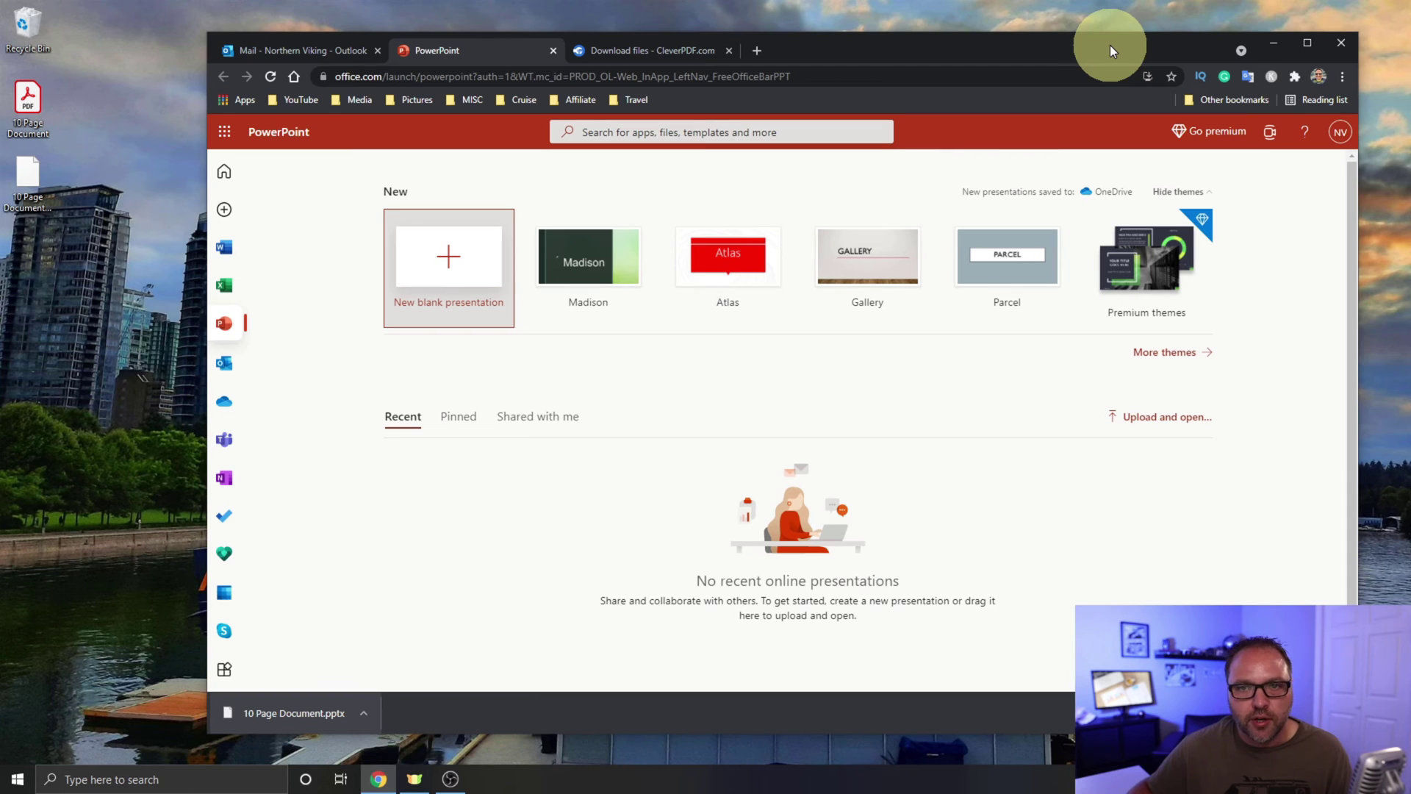
{"action": "left_click_drag", "start_coordinate": [29, 178], "coordinate": [654, 423]}
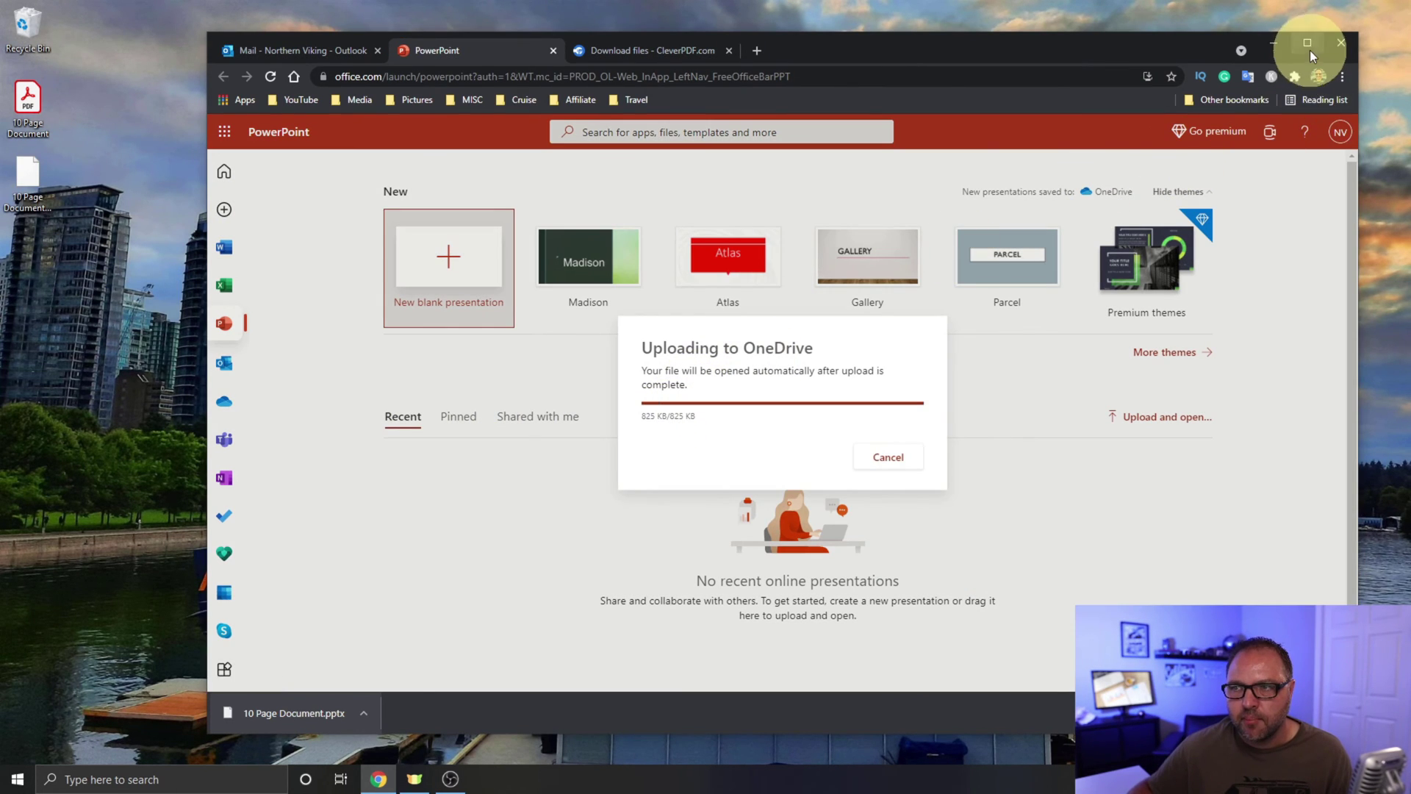
{"action": "left_click", "coordinate": [1310, 46]}
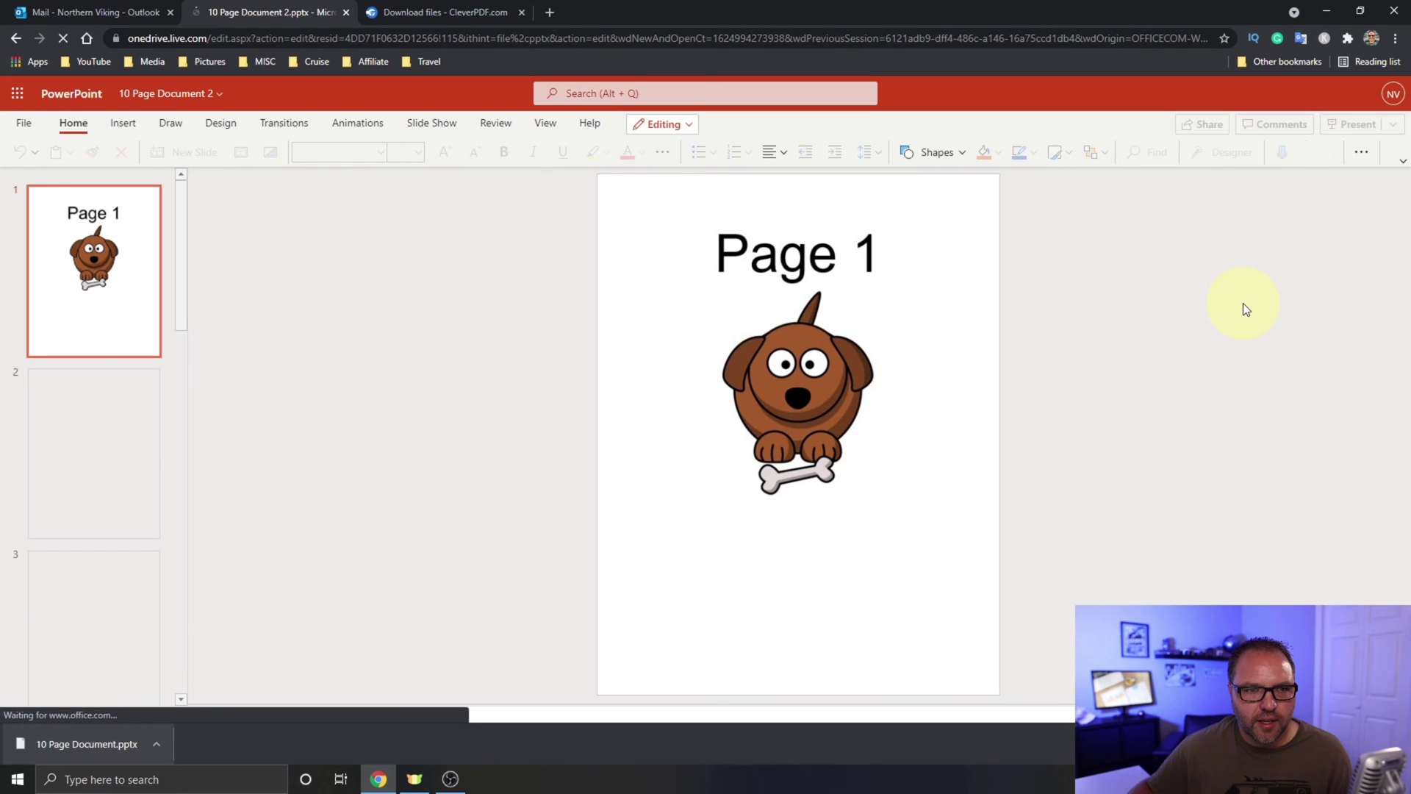
Check the cat picture and title on slide 2, then start the slideshow from slide 1.
{"action": "left_click_drag", "start_coordinate": [184, 236], "coordinate": [234, 275]}
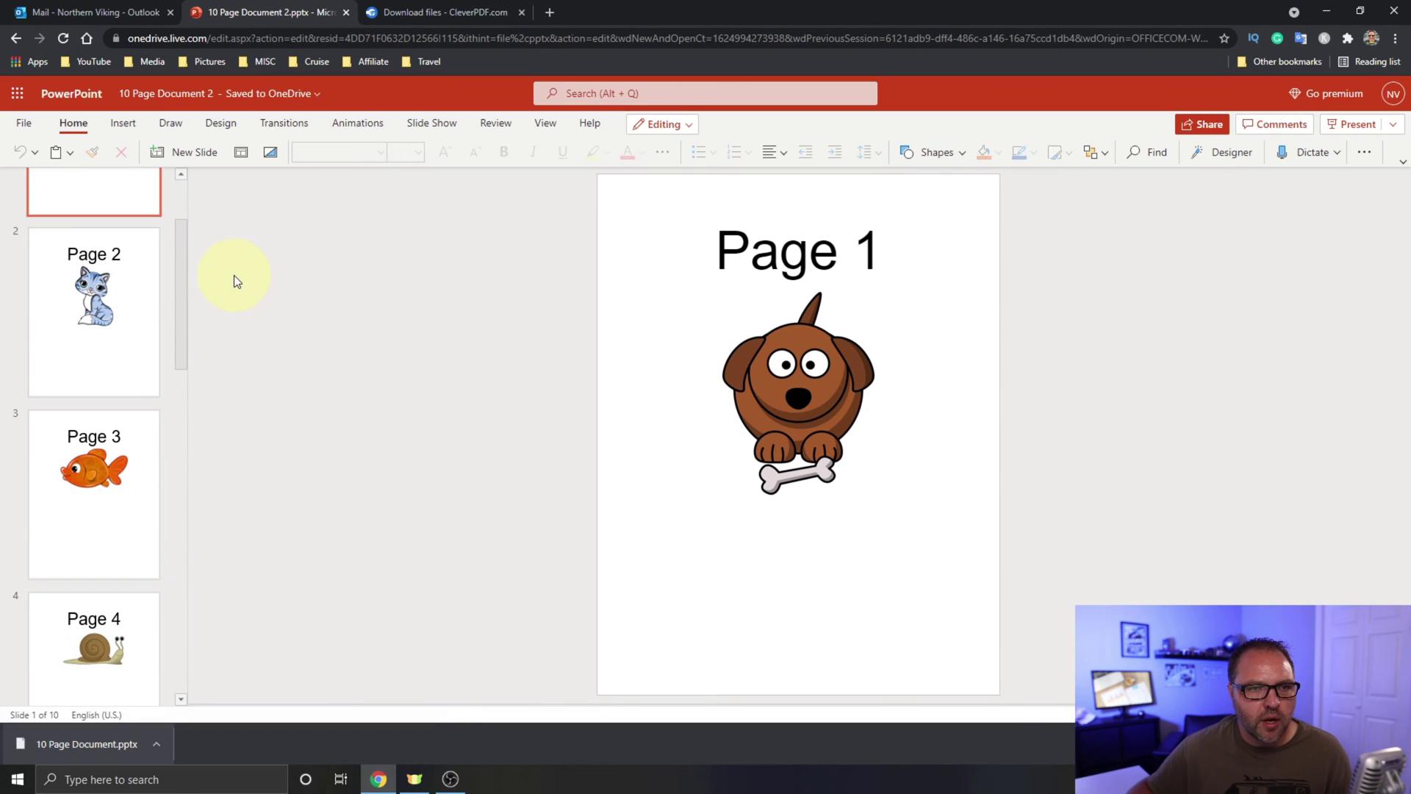
{"action": "left_click", "coordinate": [138, 315]}
{"action": "left_click", "coordinate": [779, 360]}
{"action": "left_click", "coordinate": [810, 261]}
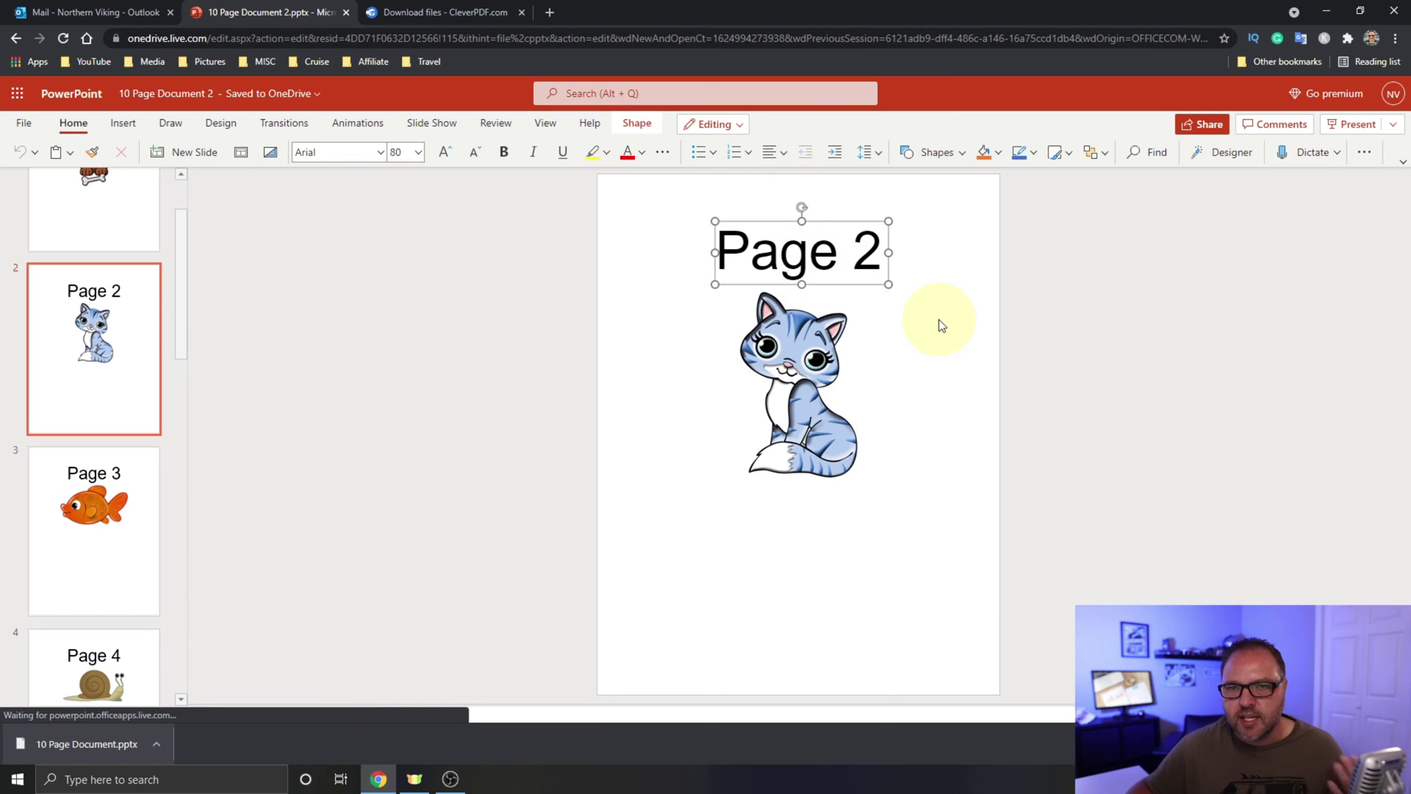
{"action": "left_click", "coordinate": [111, 231]}
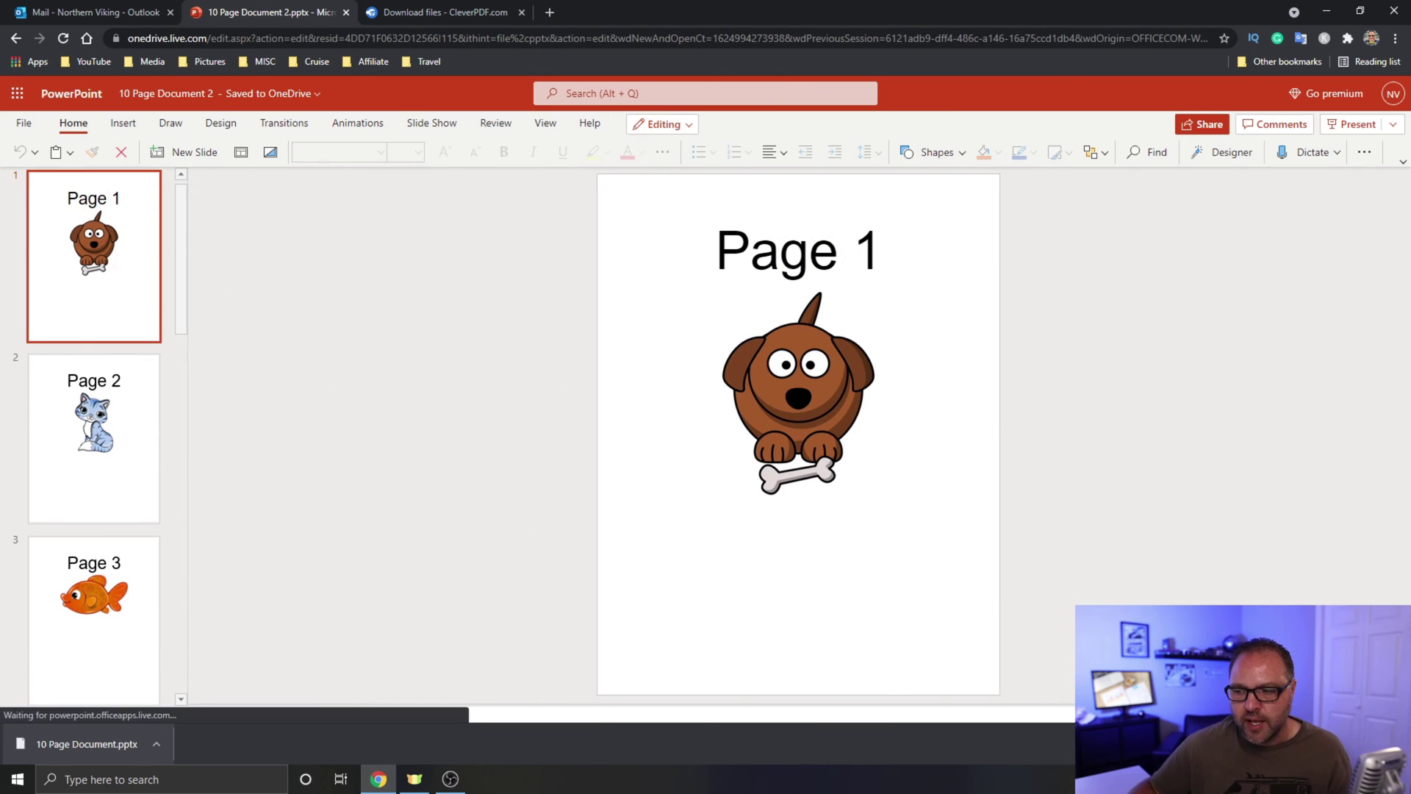
{"action": "key", "text": "ctrl+F5"}
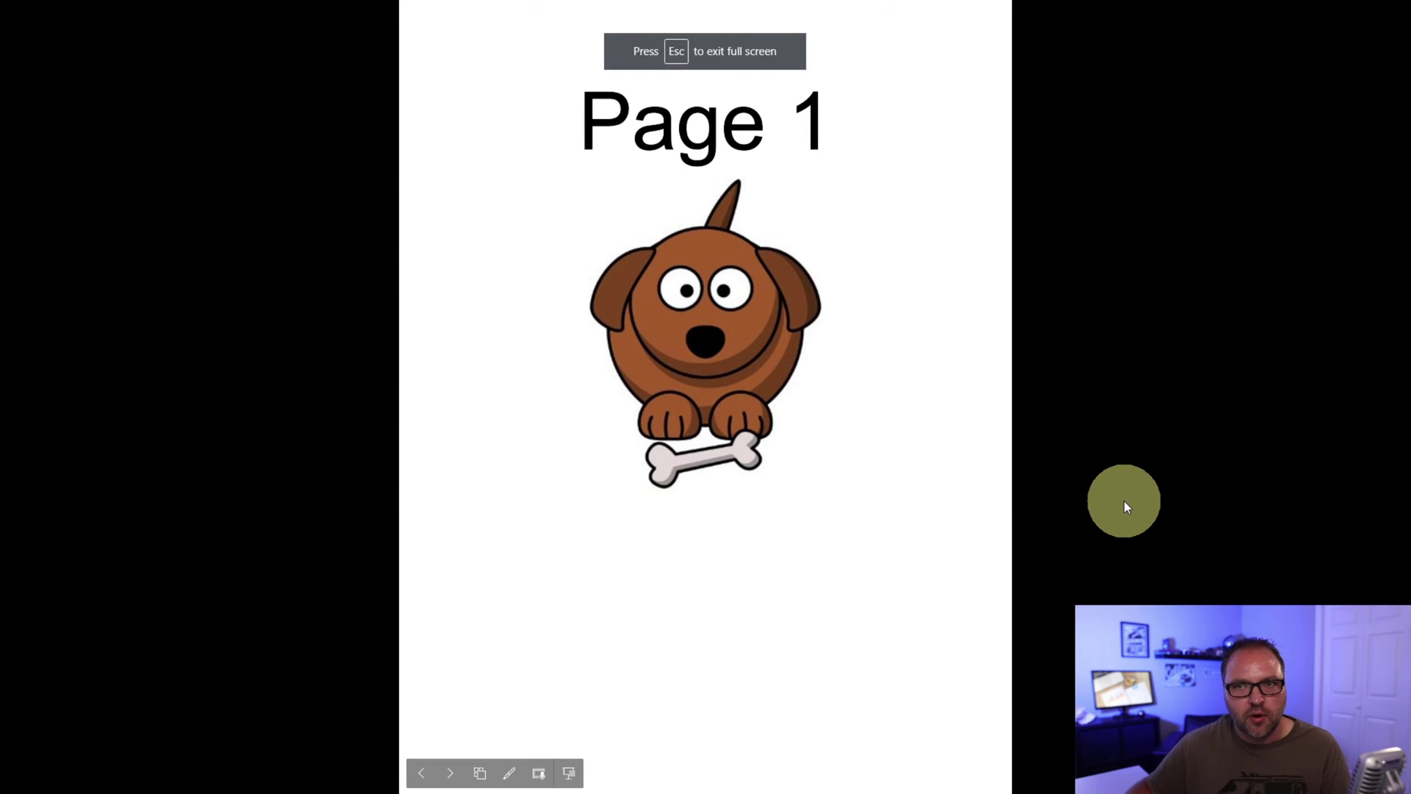
Advance the slideshow from Page 1 through the slides to the Page 5 giraffe slide.
{"action": "key", "text": "Right"}
{"action": "key", "text": "Right"}
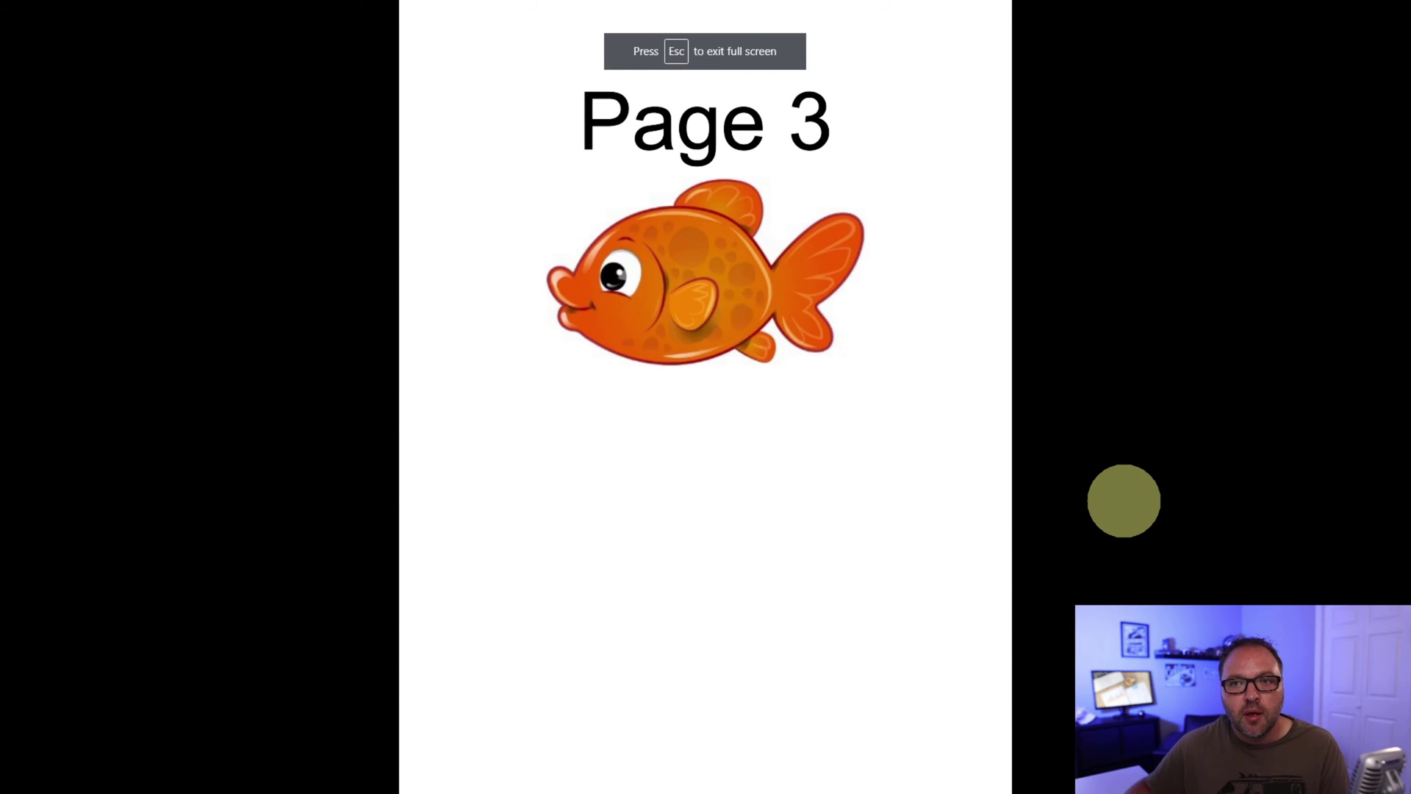
{"action": "key", "text": "Right"}
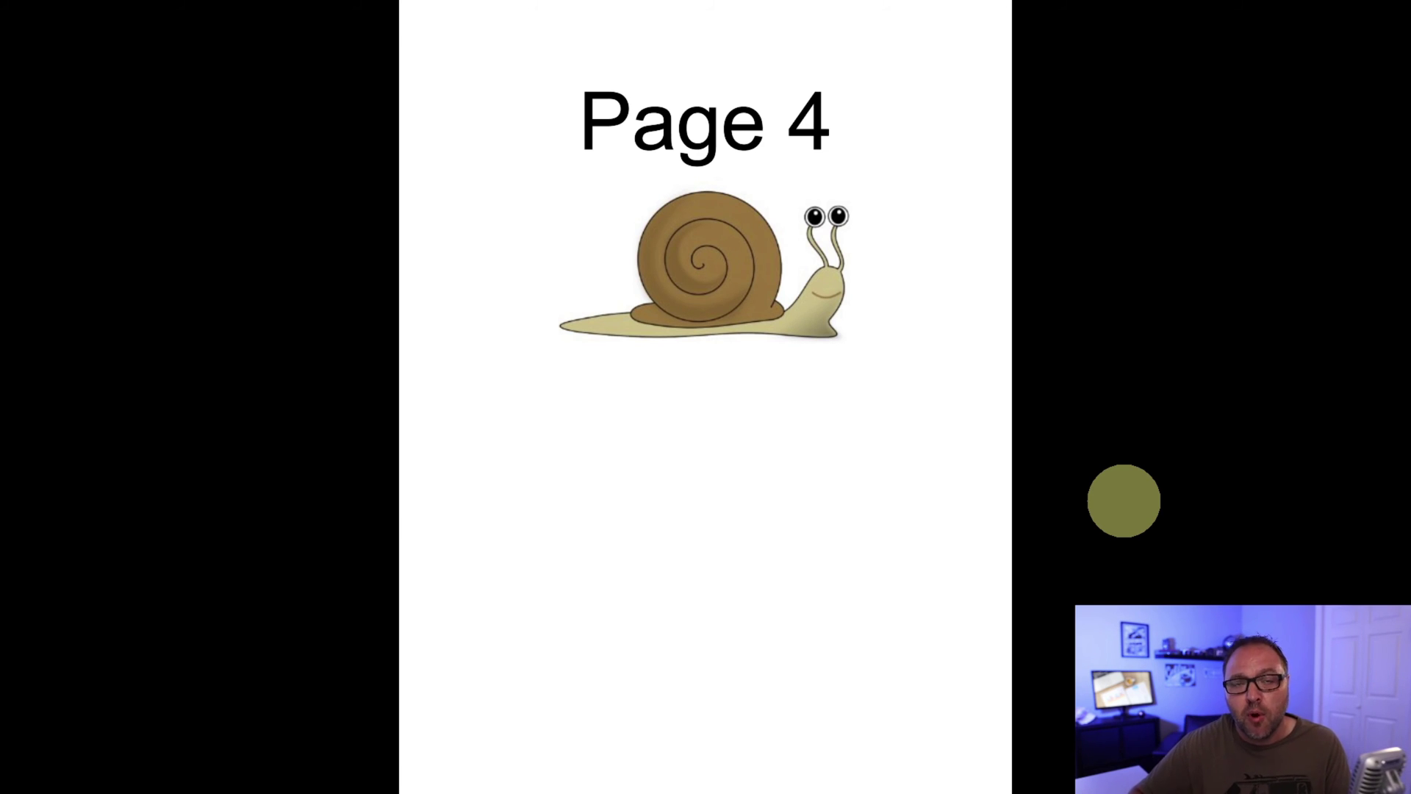
{"action": "key", "text": "Right"}
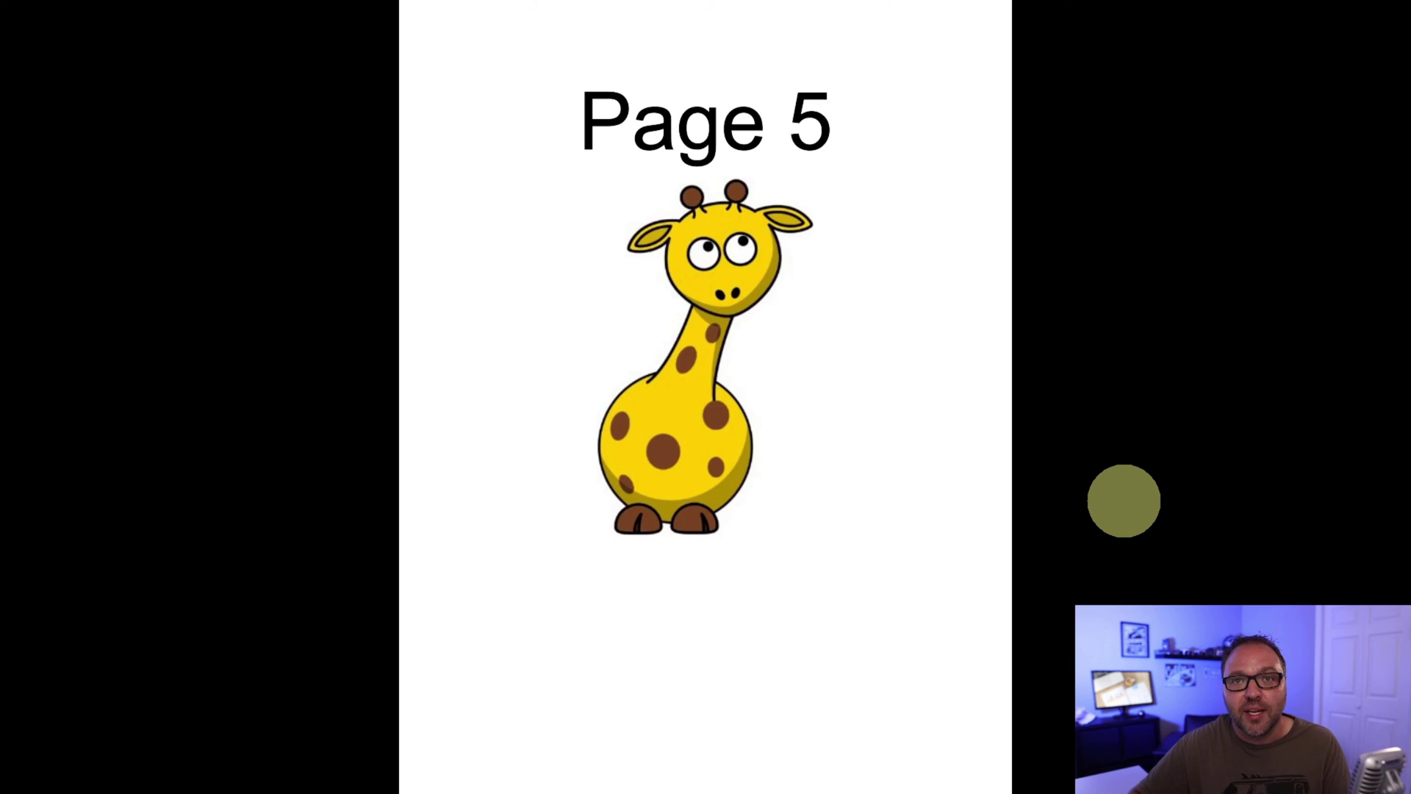